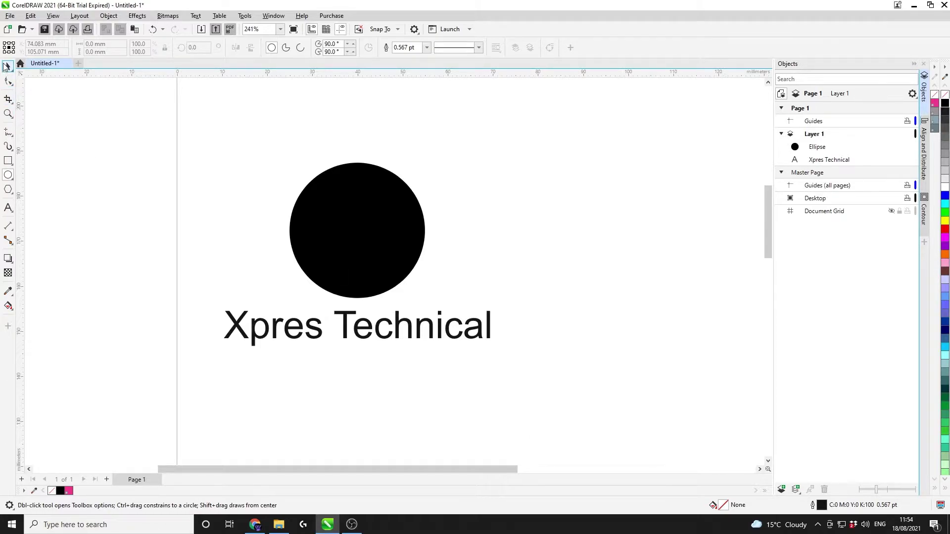
Give the circle and the Xpres Technical text a CutContour outline with a Hairline width
{"action": "left_click", "coordinate": [8, 66]}
{"action": "left_click_drag", "start_coordinate": [135, 135], "coordinate": [586, 390]}
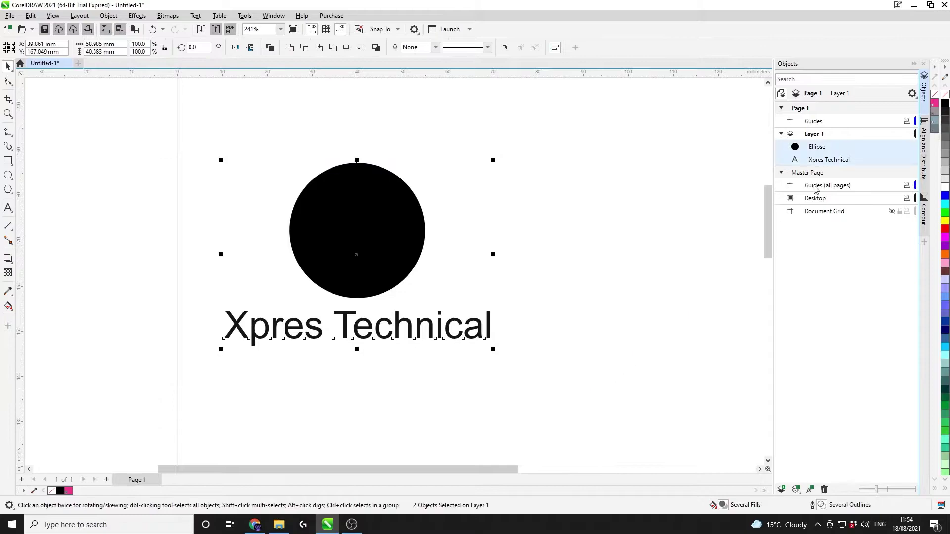
{"action": "left_click", "coordinate": [630, 200]}
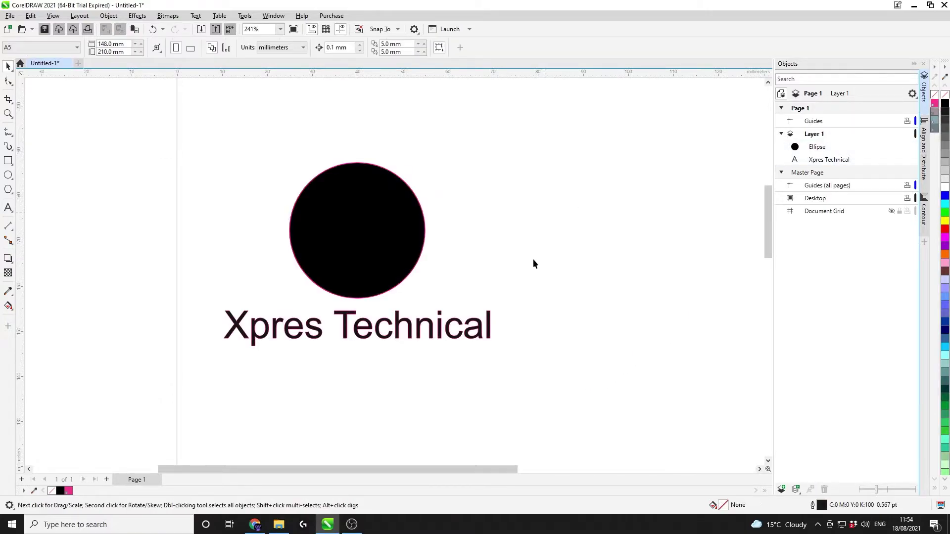
{"action": "left_click_drag", "start_coordinate": [533, 370], "coordinate": [142, 153]}
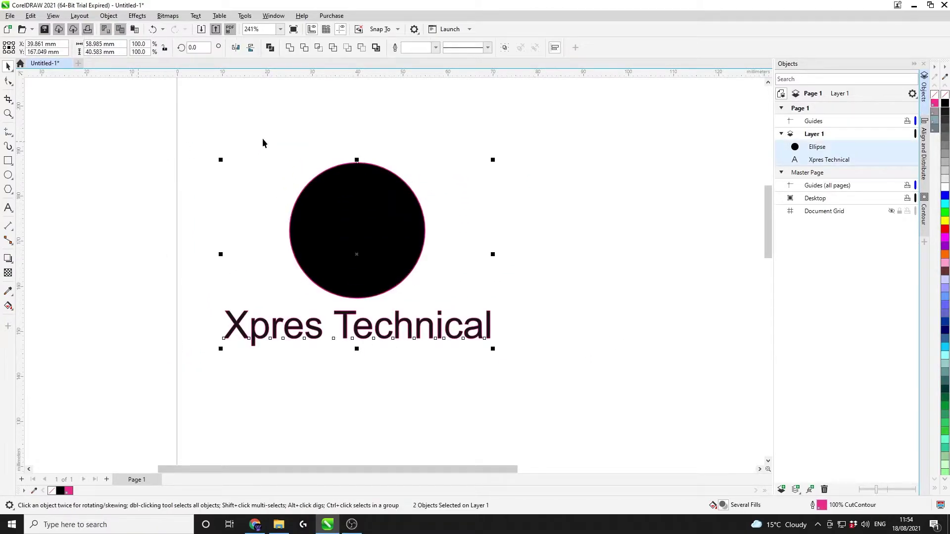
{"action": "left_click", "coordinate": [435, 48]}
{"action": "left_click", "coordinate": [421, 69]}
{"action": "left_click", "coordinate": [554, 143]}
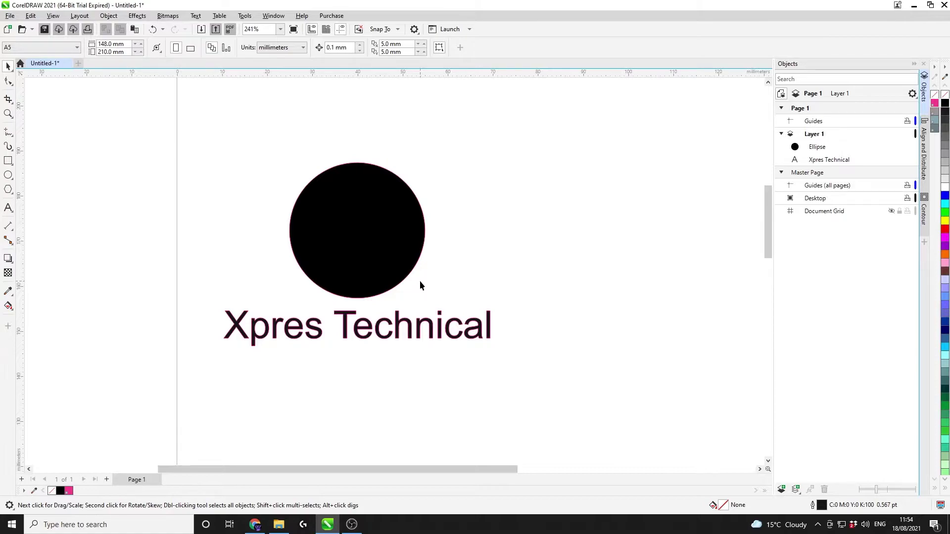
Inspect the cut outline along the black circle's edge at close range
{"action": "left_click", "coordinate": [350, 230]}
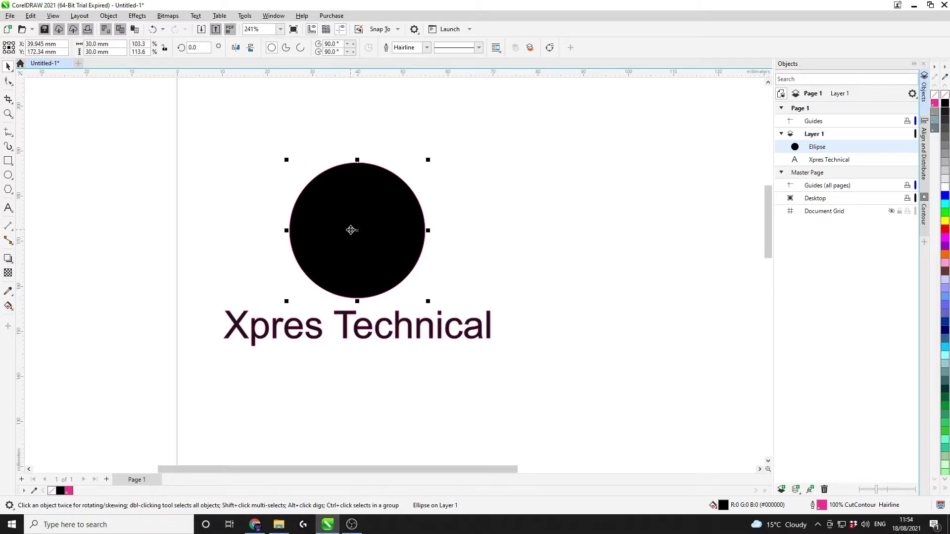
{"action": "scroll", "coordinate": [424, 227], "scroll_direction": "up", "scroll_amount": 5}
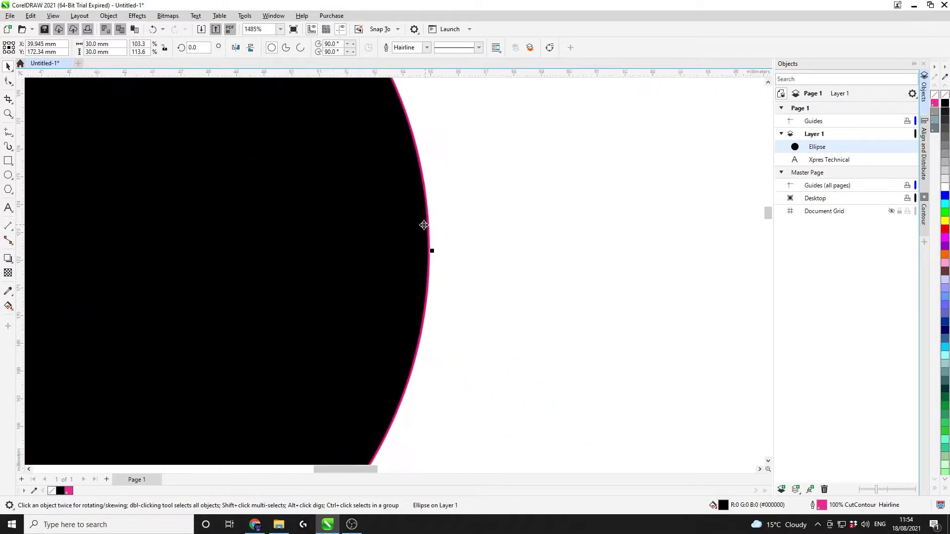
{"action": "scroll", "coordinate": [424, 225], "scroll_direction": "up", "scroll_amount": 2}
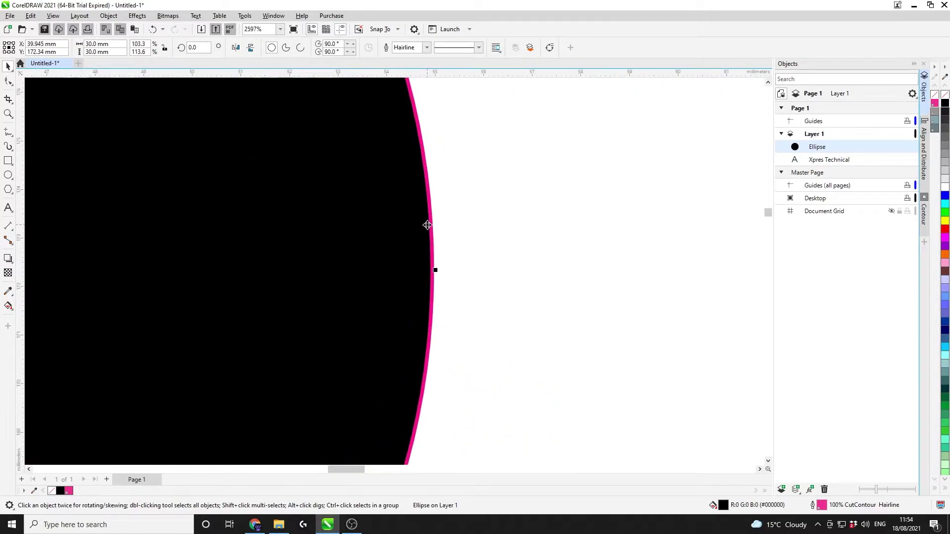
{"action": "scroll", "coordinate": [347, 143], "scroll_direction": "down", "scroll_amount": 4}
{"action": "scroll", "coordinate": [116, 244], "scroll_direction": "down", "scroll_amount": 3}
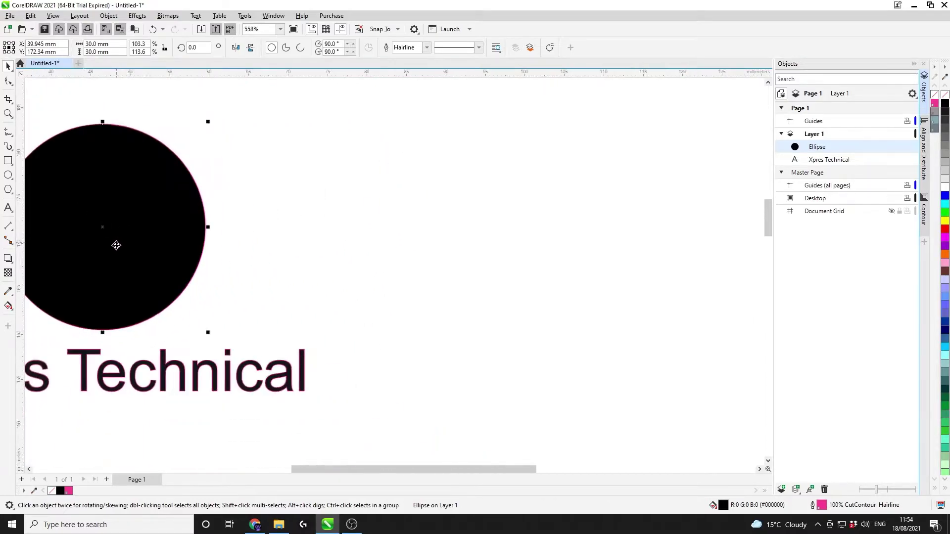
{"action": "left_click_drag", "start_coordinate": [312, 467], "coordinate": [170, 454]}
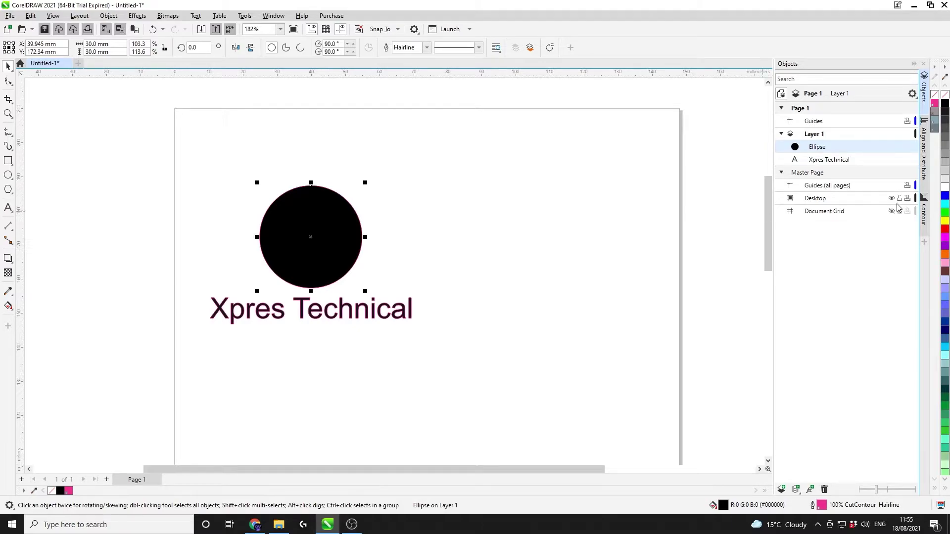
Apply a one-step outside contour with a 0.8 mm offset to the circle, sampling its outline colour from the CutContour swatch
{"action": "left_click", "coordinate": [923, 211]}
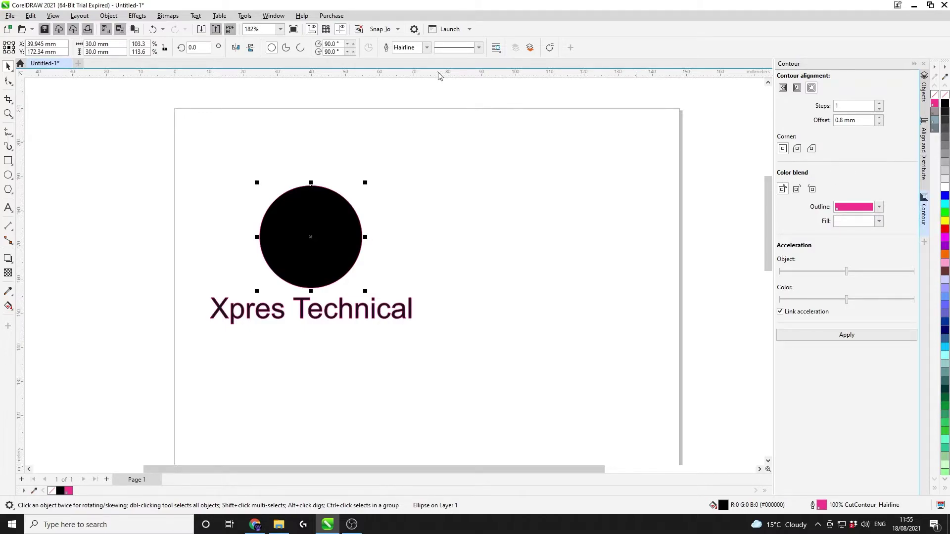
{"action": "left_click", "coordinate": [137, 15]}
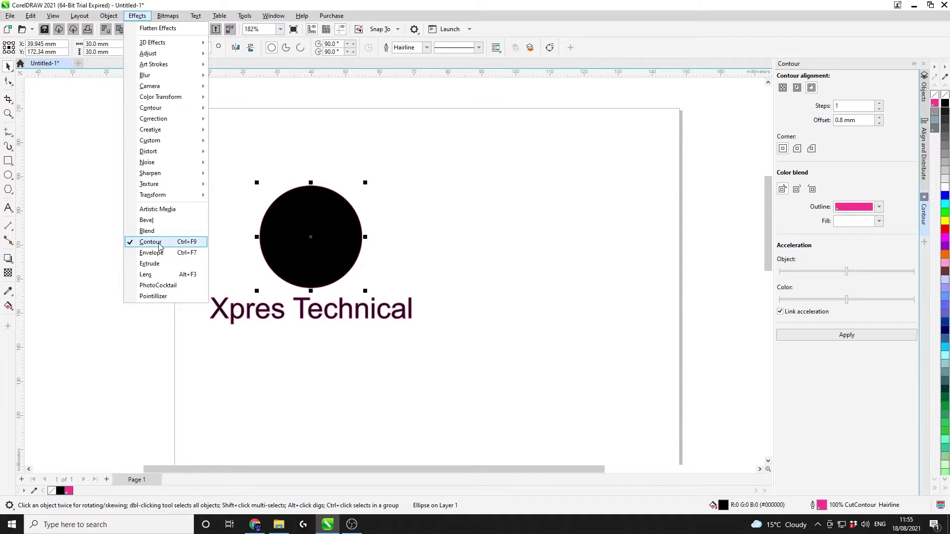
{"action": "left_click", "coordinate": [487, 235]}
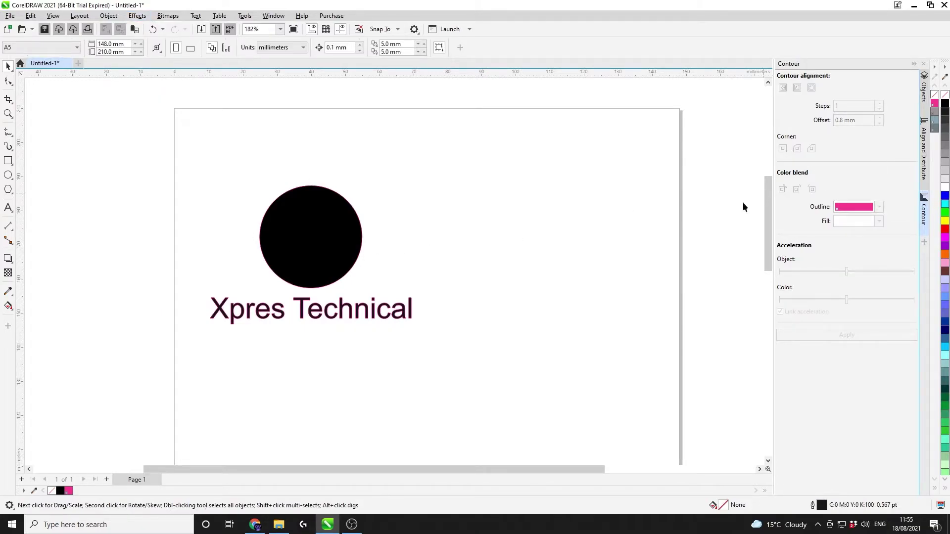
{"action": "left_click", "coordinate": [310, 238]}
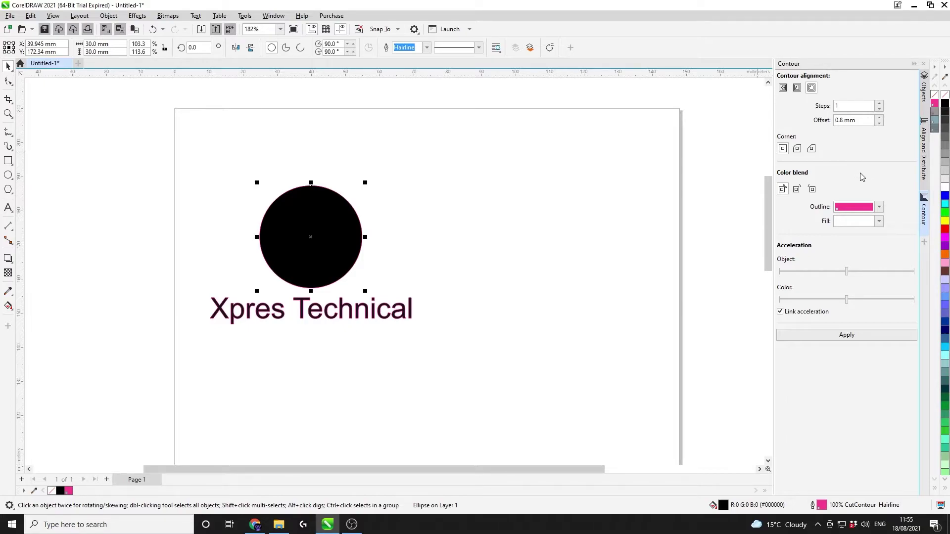
{"action": "left_click", "coordinate": [880, 208]}
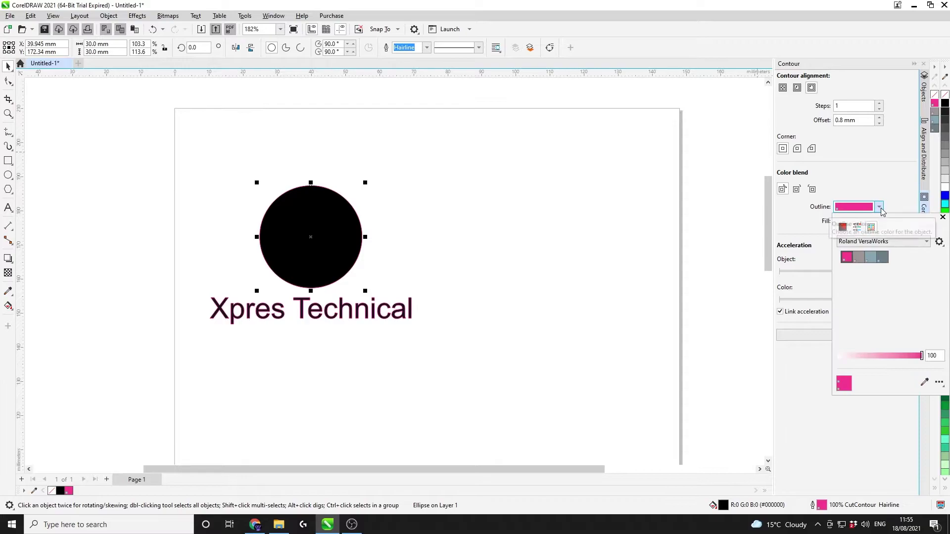
{"action": "left_click", "coordinate": [843, 227]}
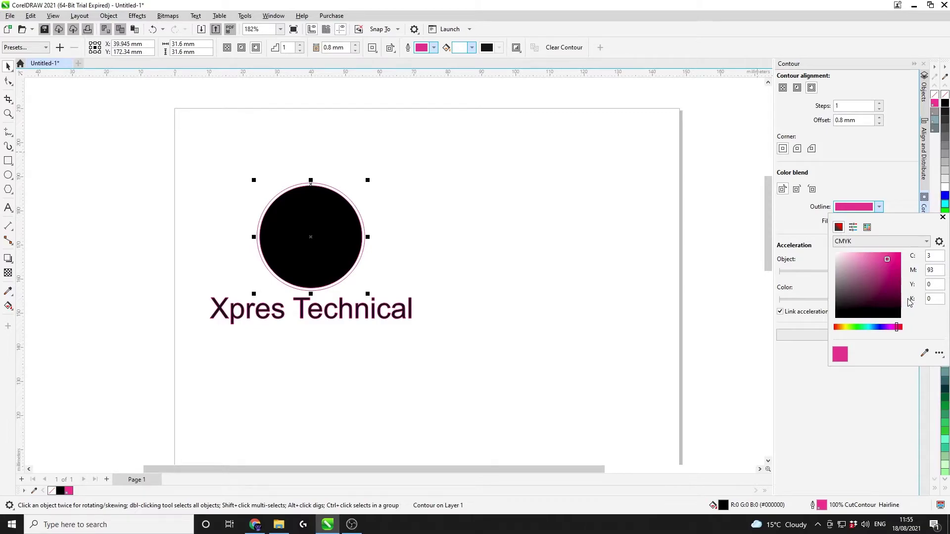
{"action": "left_click", "coordinate": [924, 354]}
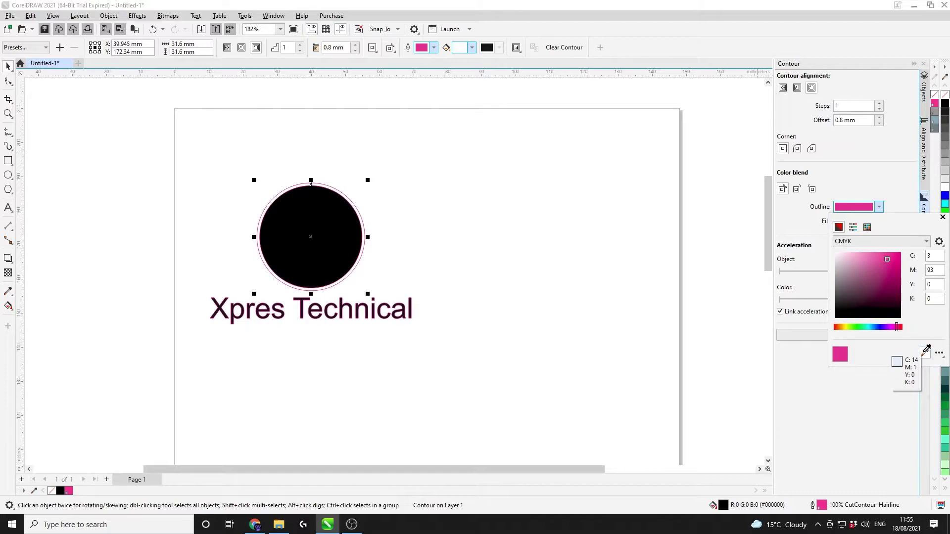
{"action": "left_click", "coordinate": [935, 102]}
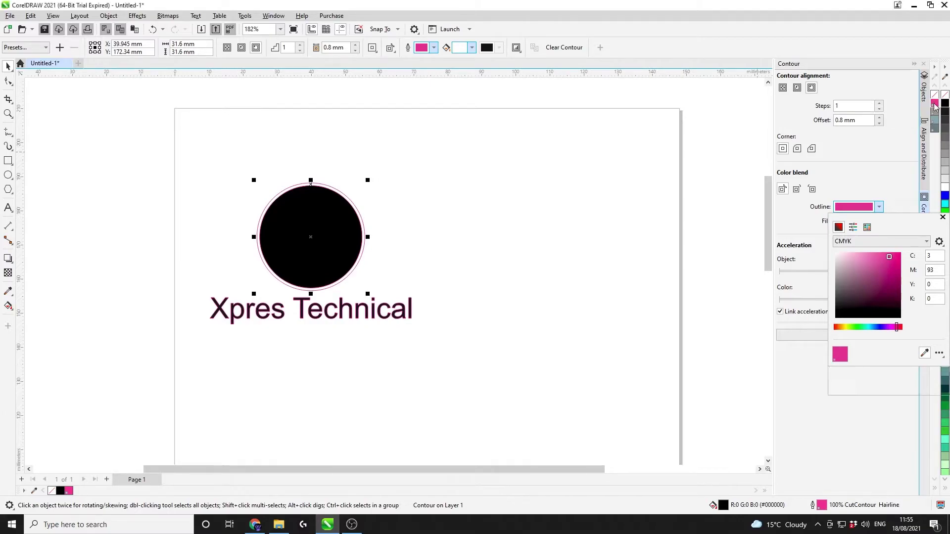
{"action": "left_click", "coordinate": [942, 218]}
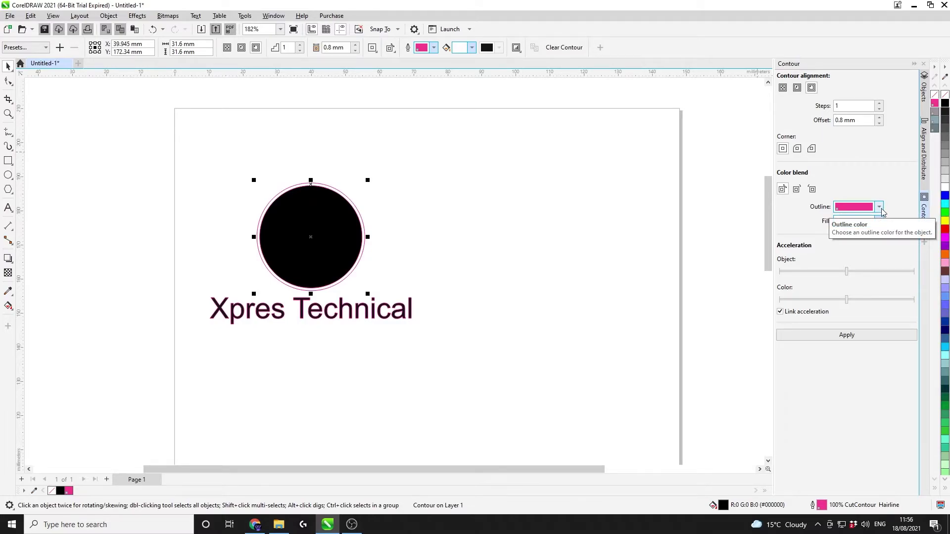
Set the contour's fill colour to a blue with C 64, M 30, Y 0, K 0
{"action": "left_click", "coordinate": [880, 222]}
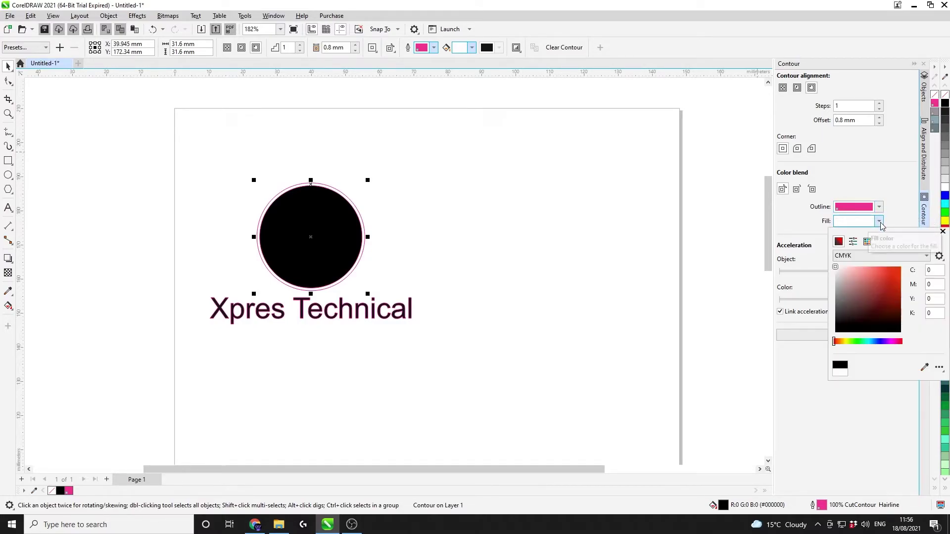
{"action": "left_click", "coordinate": [826, 244]}
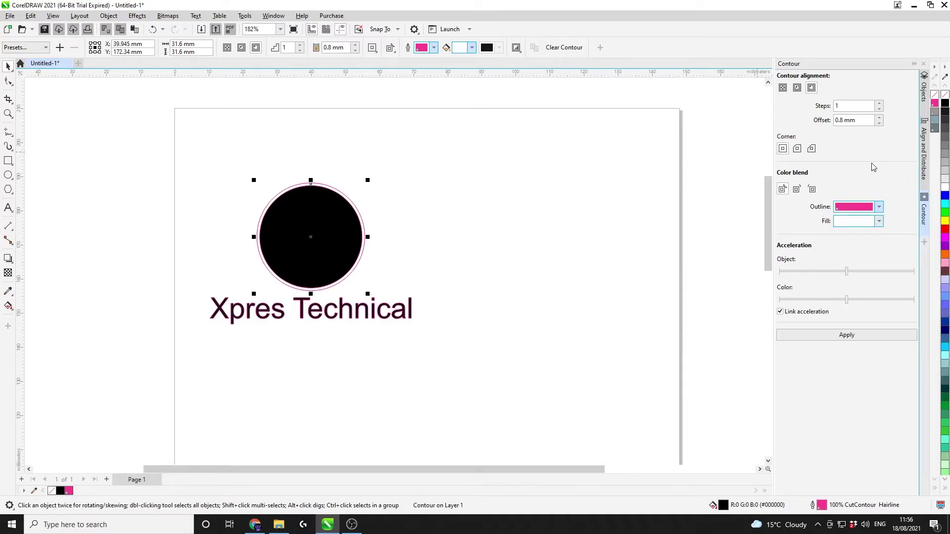
{"action": "left_click", "coordinate": [879, 221]}
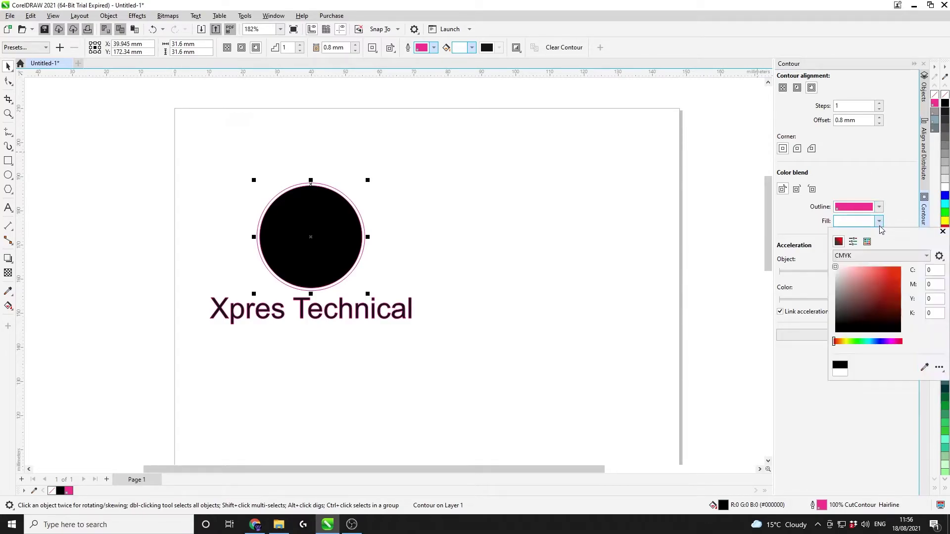
{"action": "left_click", "coordinate": [873, 341]}
{"action": "left_click", "coordinate": [869, 277]}
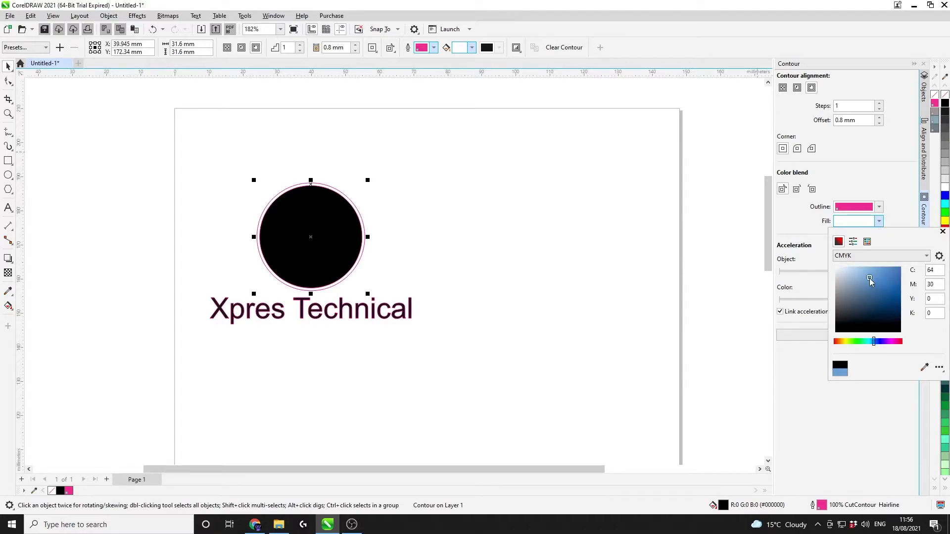
{"action": "left_click", "coordinate": [895, 210]}
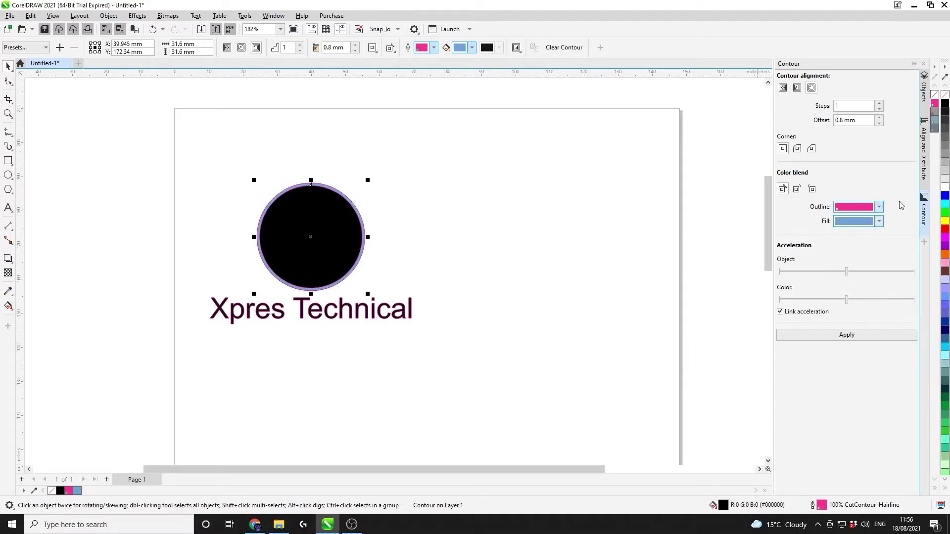
Restore the contour's fill colour to white
{"action": "left_click", "coordinate": [879, 221]}
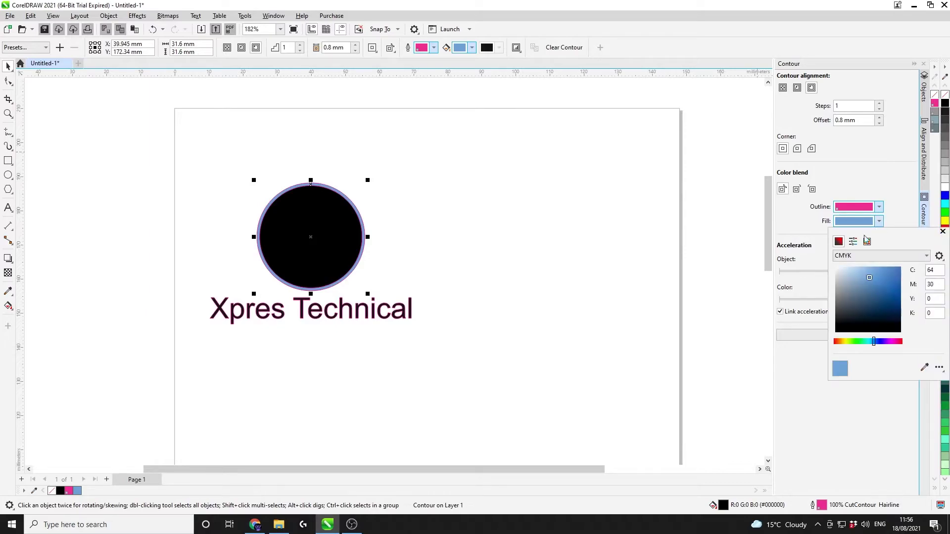
{"action": "left_click", "coordinate": [836, 267]}
{"action": "left_click", "coordinate": [817, 257]}
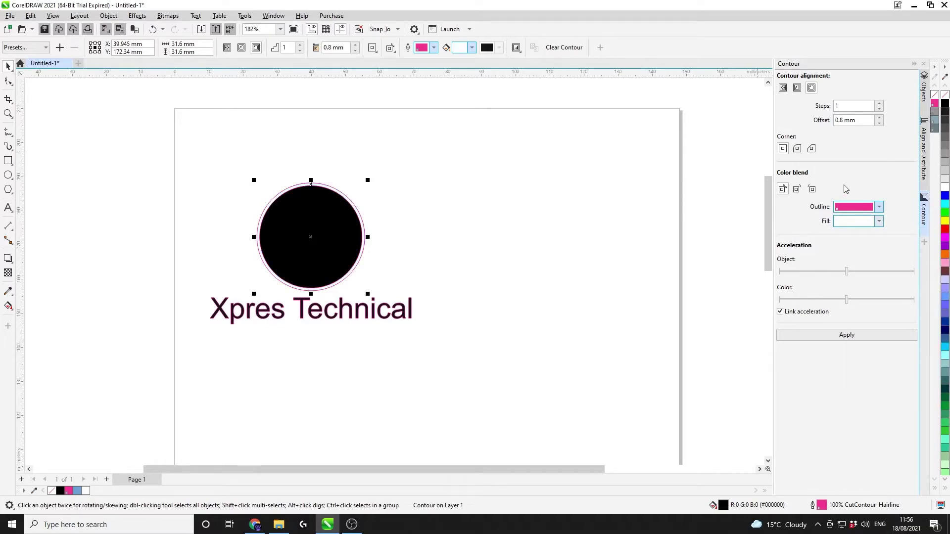
Change the circle's contour to an inside contour with a 0.2 mm offset and apply it
{"action": "left_click", "coordinate": [797, 88]}
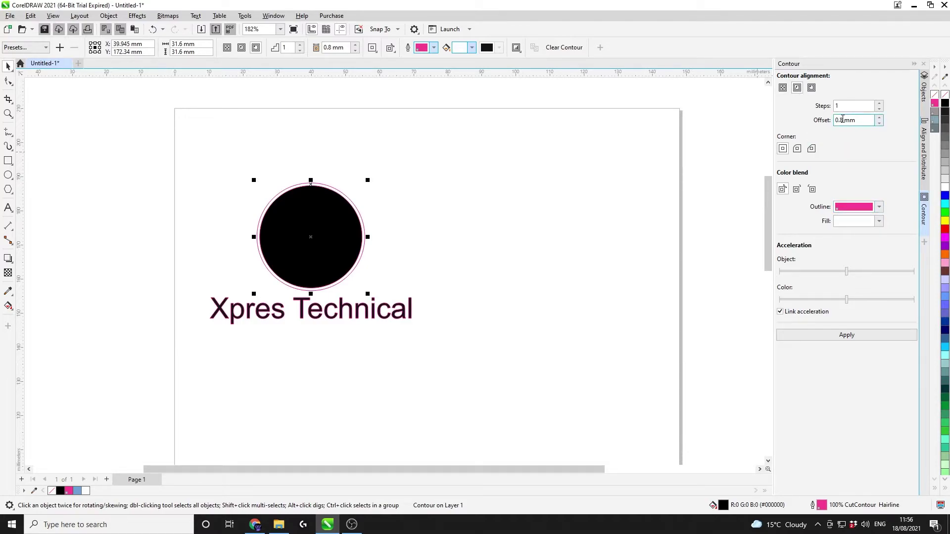
{"action": "left_click_drag", "start_coordinate": [842, 119], "coordinate": [835, 123]}
{"action": "type", "text": "0.2"}
{"action": "left_click", "coordinate": [846, 335]}
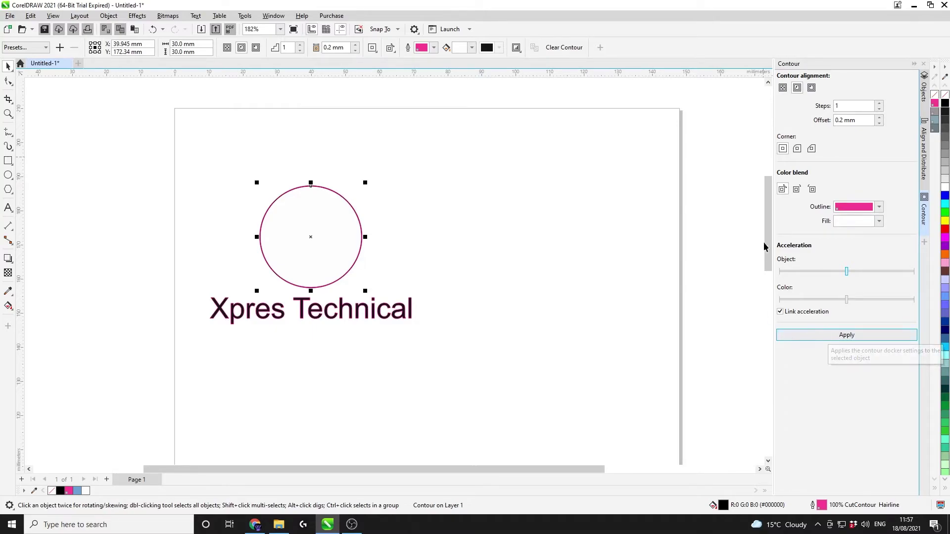
Break the contour apart from the circle so the two become separate objects
{"action": "left_click", "coordinate": [923, 89]}
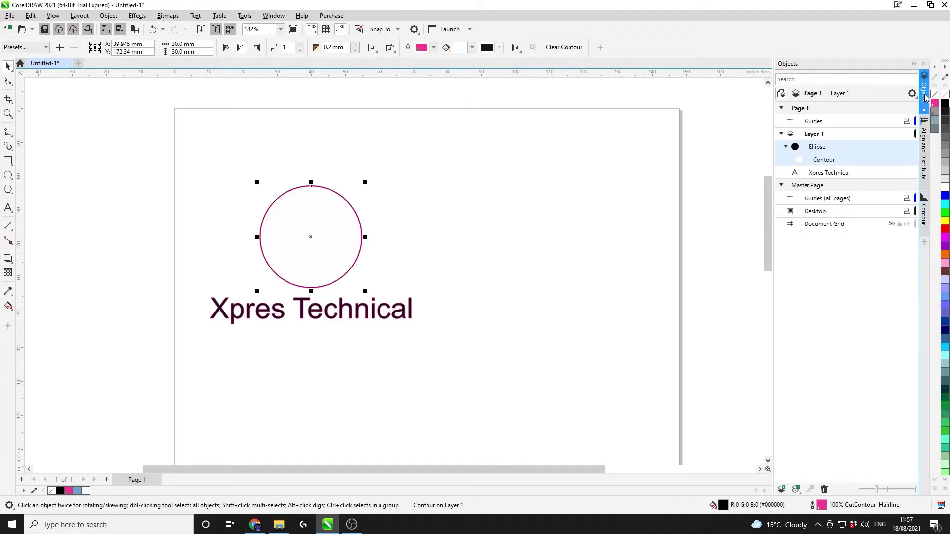
{"action": "right_click", "coordinate": [831, 163]}
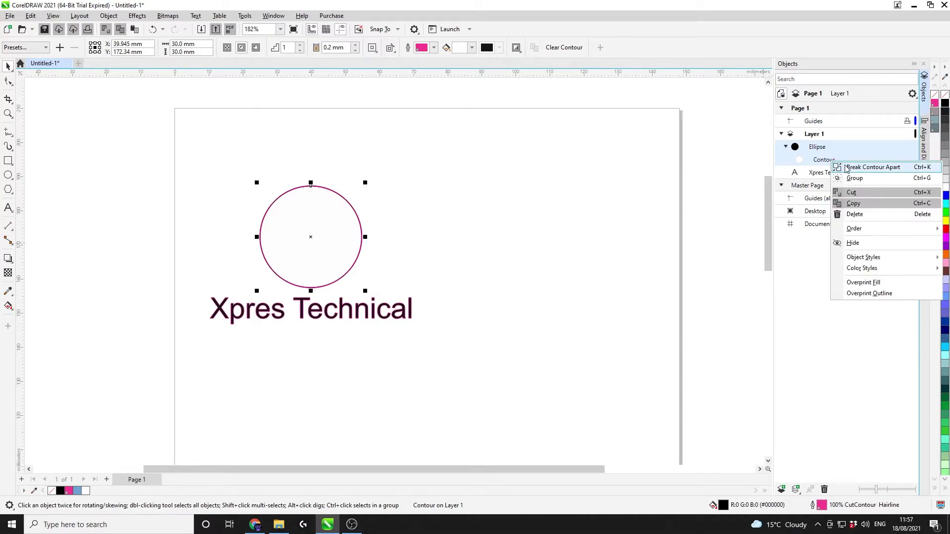
{"action": "left_click", "coordinate": [855, 169]}
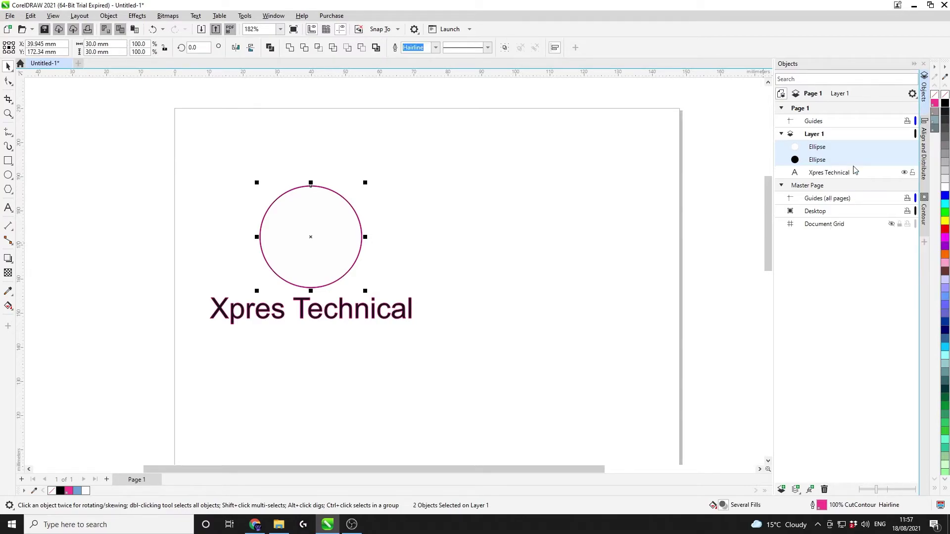
Remove the fill from the white inner ellipse and set its outline width to Hairline
{"action": "left_click", "coordinate": [816, 149]}
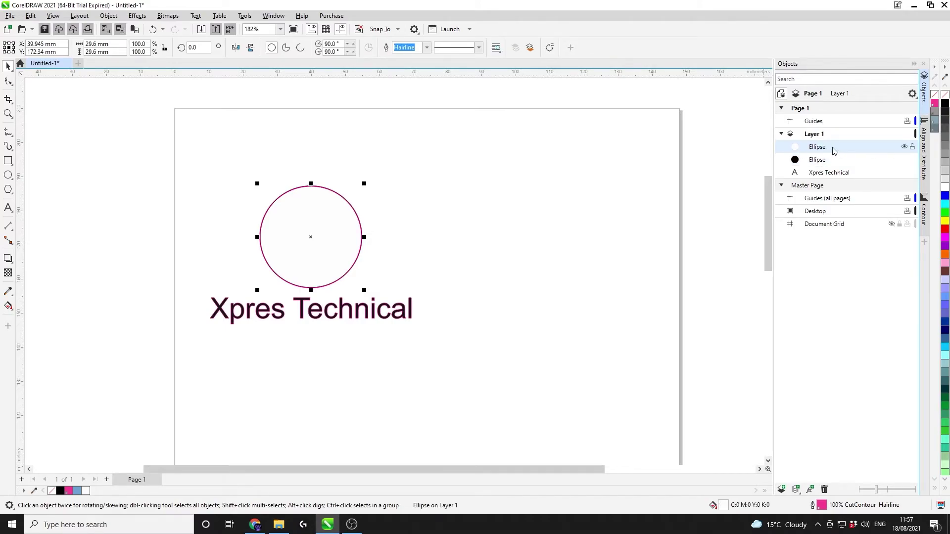
{"action": "left_click", "coordinate": [936, 96]}
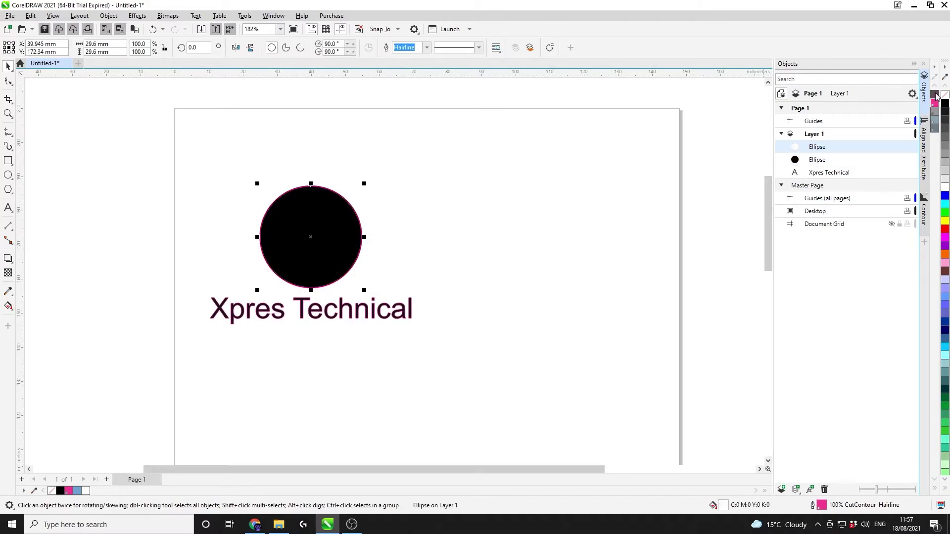
{"action": "left_click", "coordinate": [427, 47]}
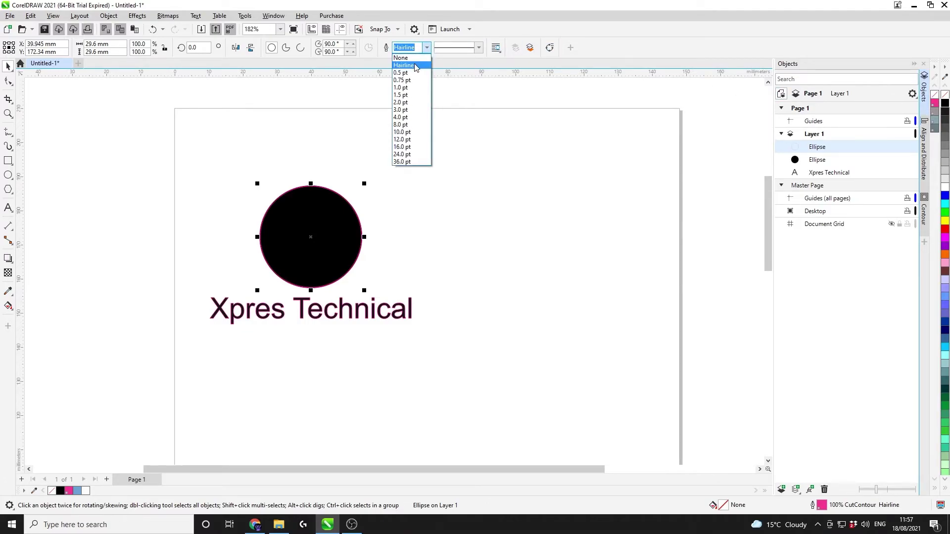
{"action": "left_click", "coordinate": [415, 65]}
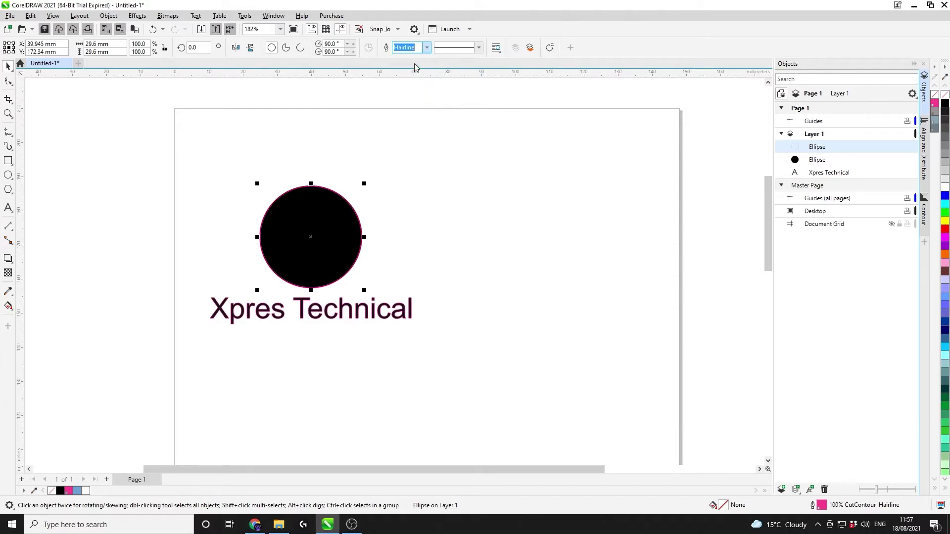
Remove the outline from the black circle, keeping its fill, and inspect the gap between its edge and the inner cut line
{"action": "left_click", "coordinate": [824, 161]}
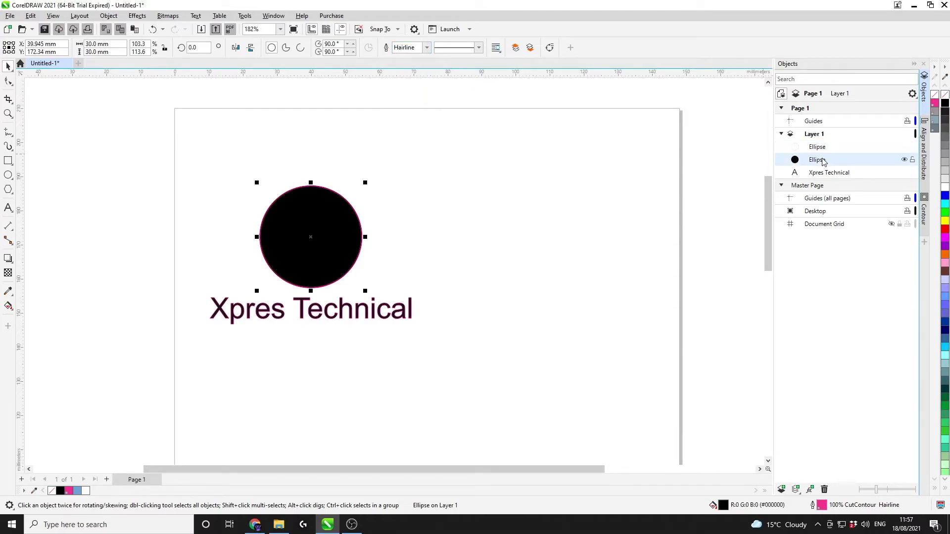
{"action": "right_click", "coordinate": [934, 98]}
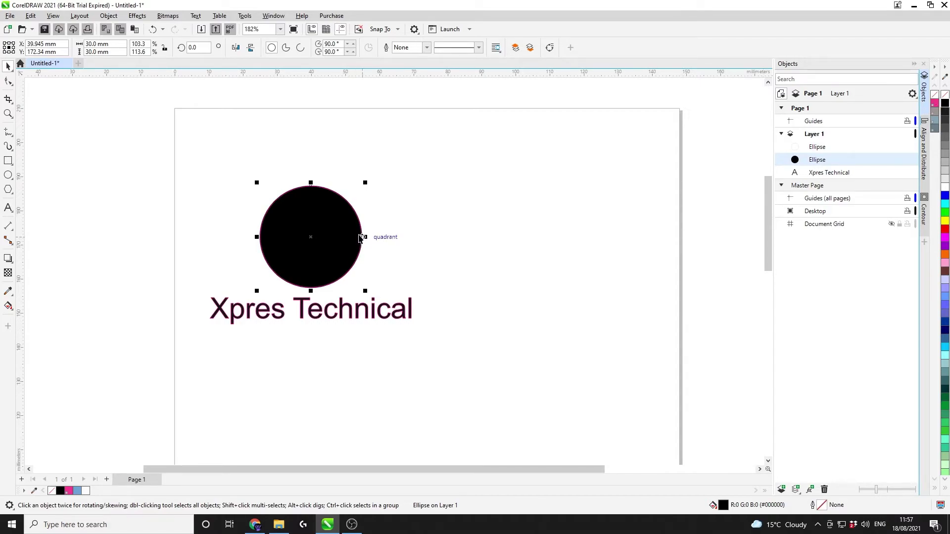
{"action": "scroll", "coordinate": [360, 238], "scroll_direction": "up", "scroll_amount": 7}
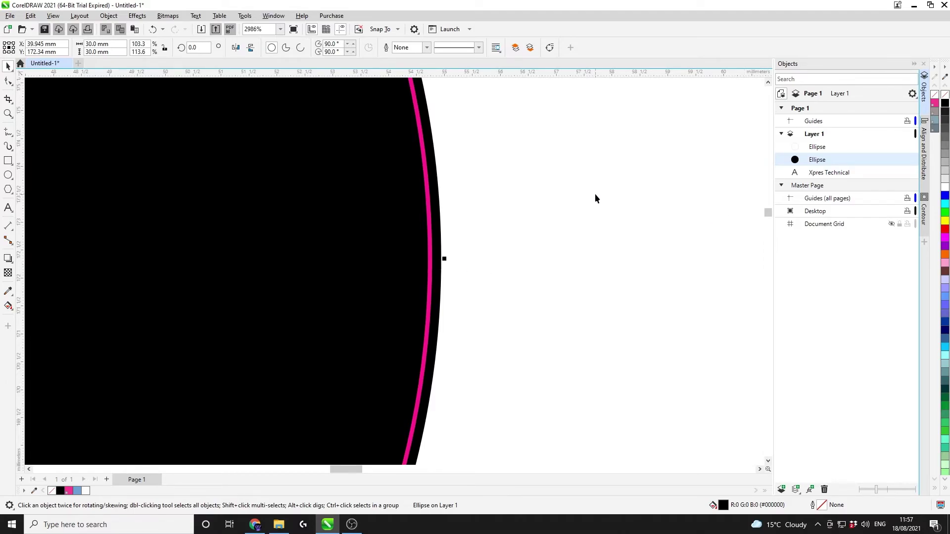
{"action": "scroll", "coordinate": [527, 280], "scroll_direction": "down", "scroll_amount": 6}
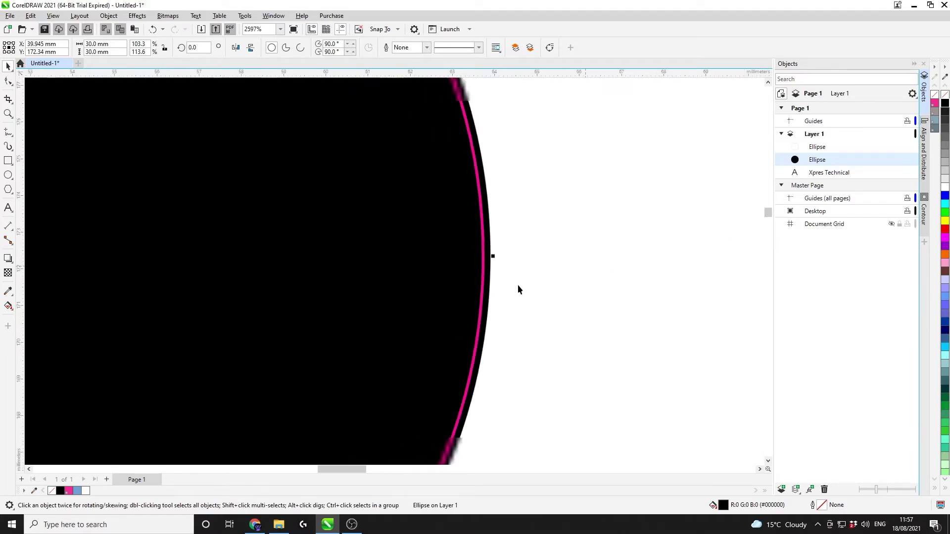
{"action": "scroll", "coordinate": [473, 412], "scroll_direction": "down", "scroll_amount": 1}
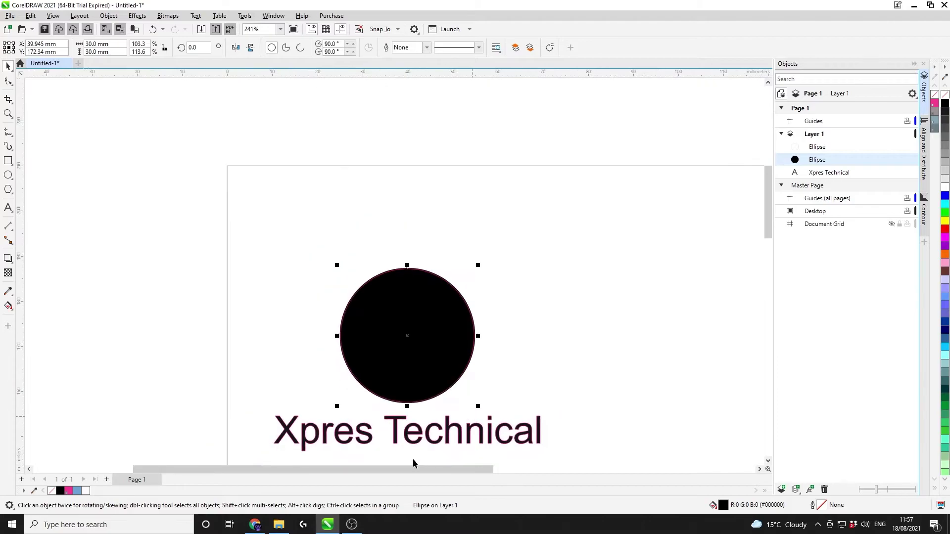
Apply an outside contour with a 0.8 mm offset to the "Xpres Technical" text
{"action": "left_click_drag", "start_coordinate": [768, 200], "coordinate": [769, 214]}
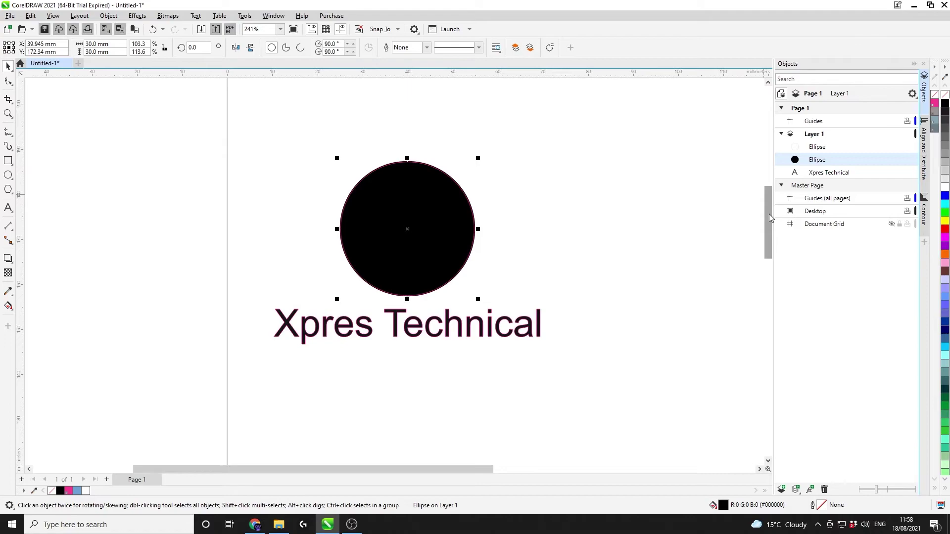
{"action": "left_click", "coordinate": [422, 364]}
{"action": "left_click_drag", "start_coordinate": [560, 359], "coordinate": [236, 304]}
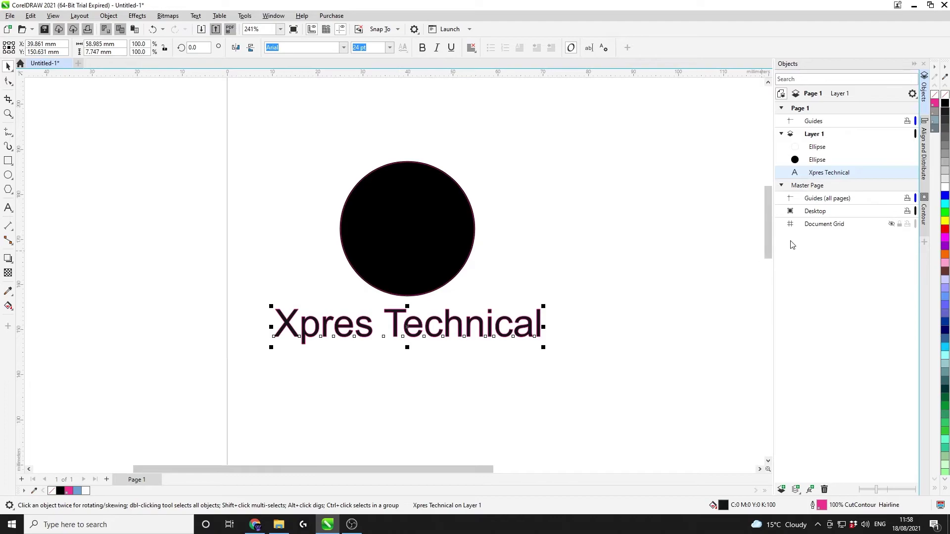
{"action": "left_click", "coordinate": [925, 211]}
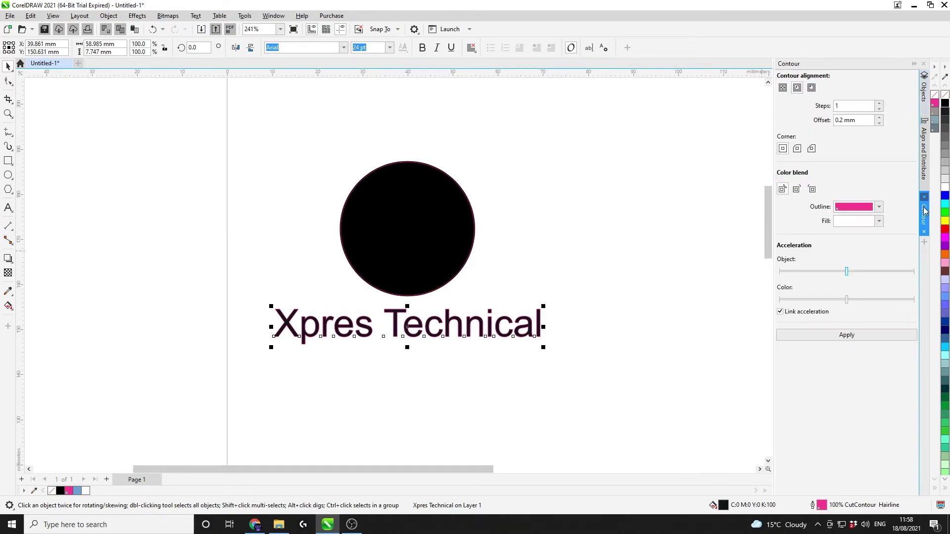
{"action": "left_click", "coordinate": [812, 88]}
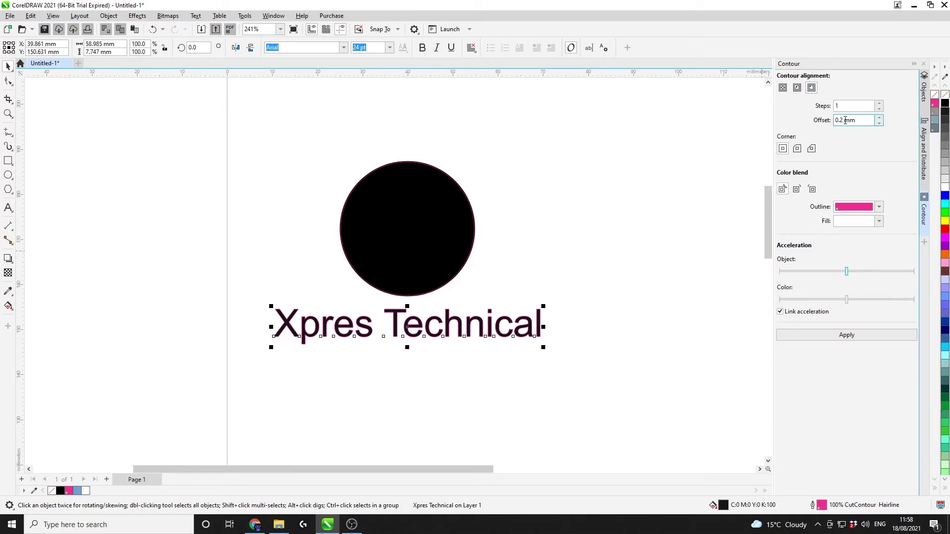
{"action": "left_click_drag", "start_coordinate": [844, 120], "coordinate": [835, 120]}
{"action": "type", "text": "0.8"}
{"action": "left_click", "coordinate": [846, 335]}
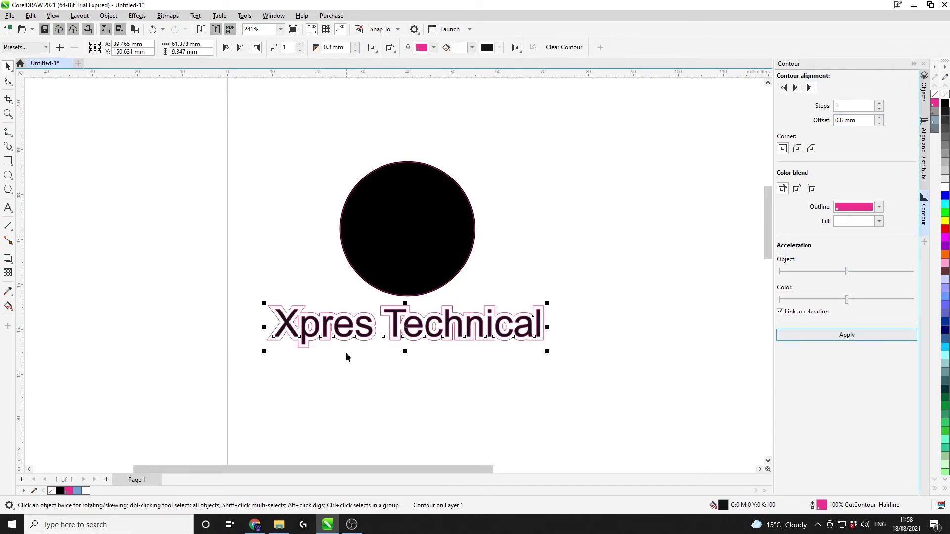
Break the contour apart from the "Xpres Technical" text so the cut line becomes a separate curve
{"action": "left_click", "coordinate": [925, 101]}
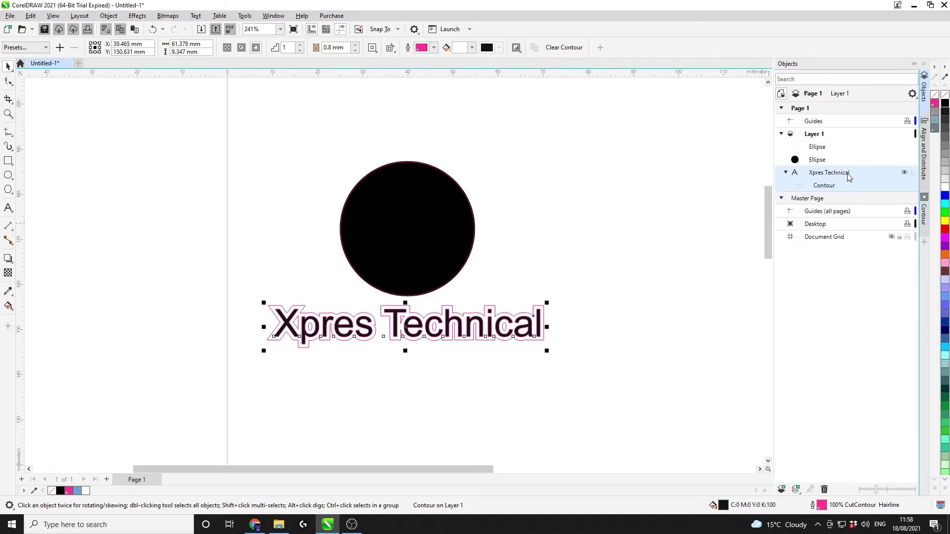
{"action": "right_click", "coordinate": [825, 188]}
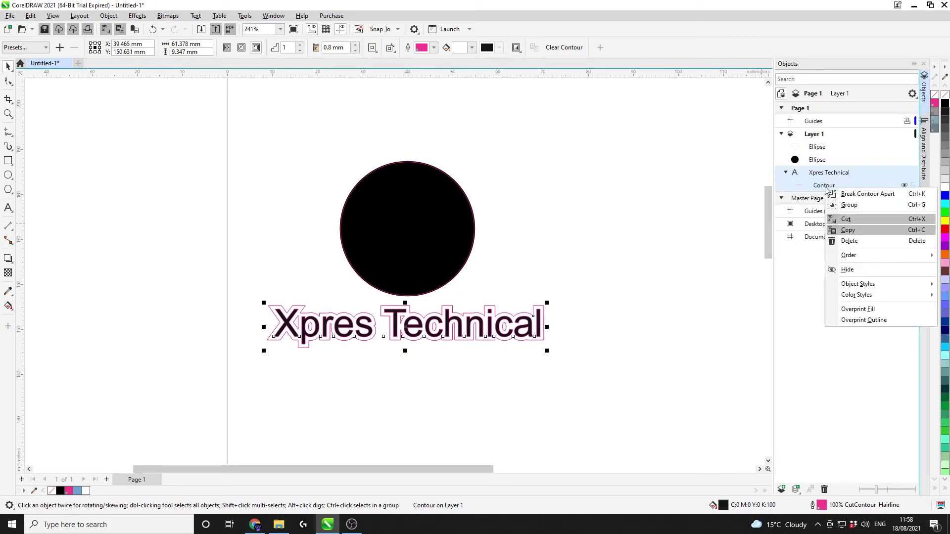
{"action": "left_click", "coordinate": [841, 193]}
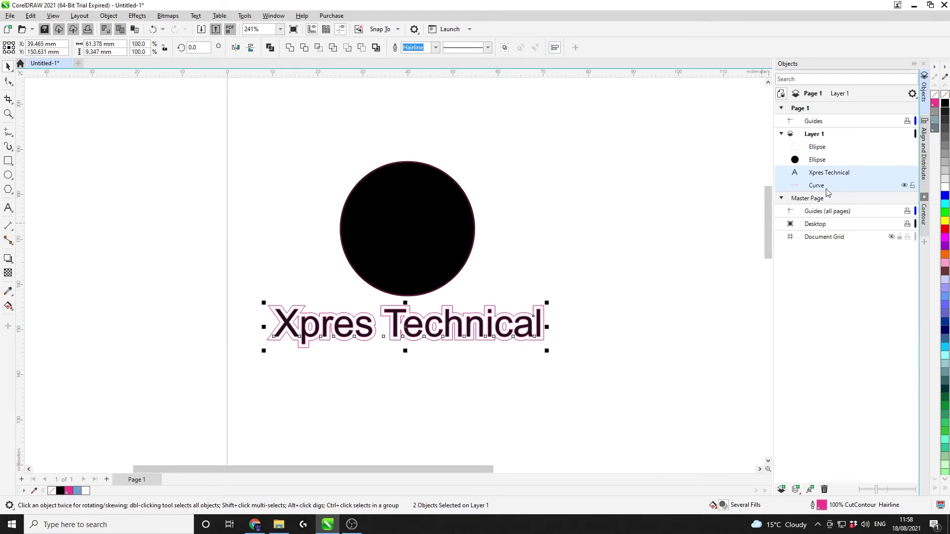
{"action": "left_click", "coordinate": [827, 190]}
Remove the outline from the "Xpres Technical" text and inspect the separate cut line around the letters
{"action": "left_click", "coordinate": [841, 173]}
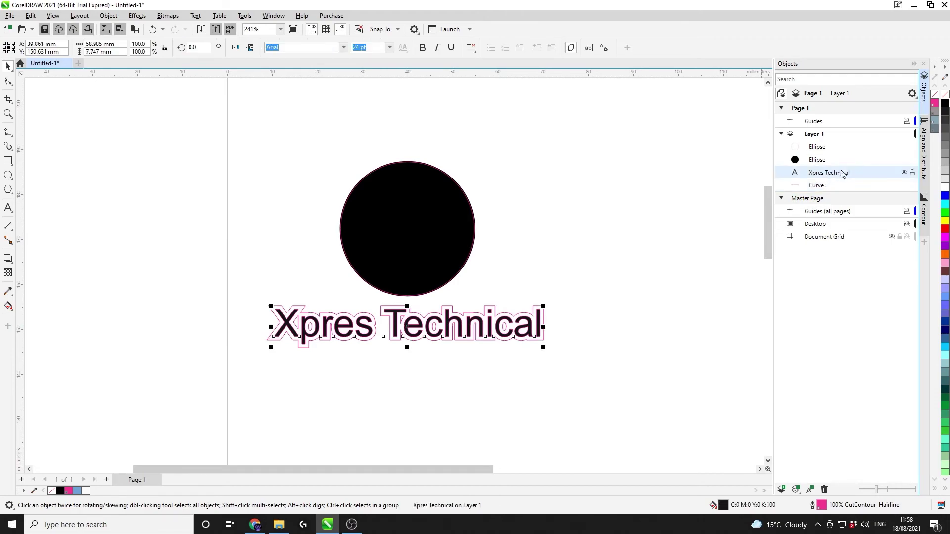
{"action": "right_click", "coordinate": [935, 96]}
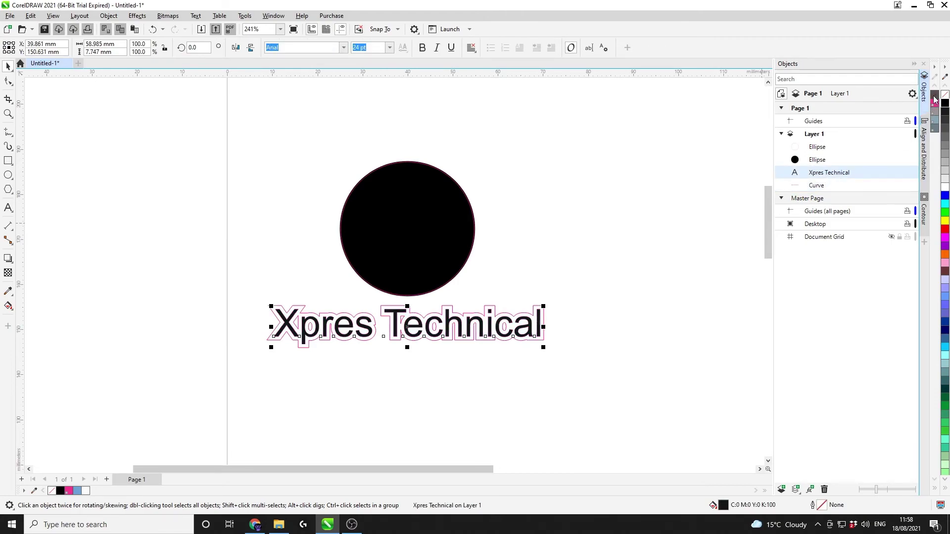
{"action": "left_click", "coordinate": [665, 273]}
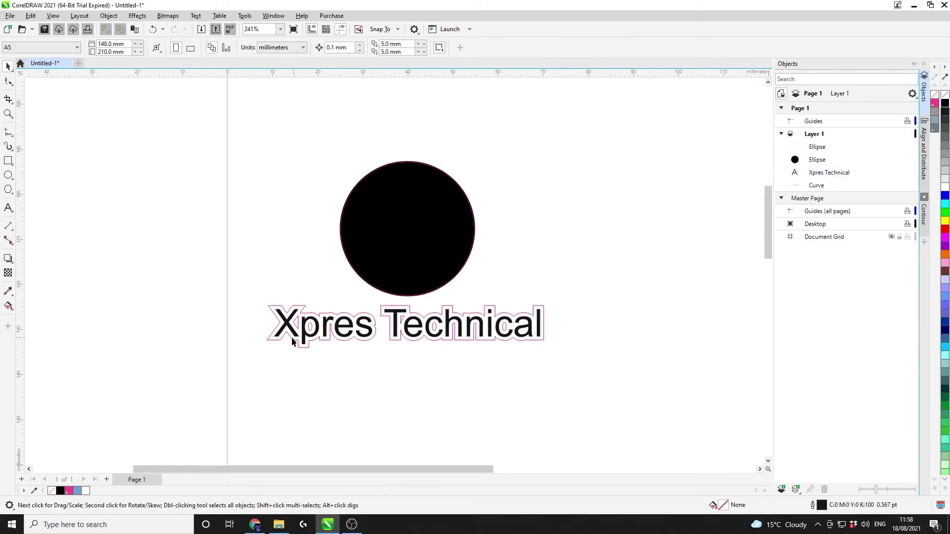
{"action": "scroll", "coordinate": [297, 336], "scroll_direction": "up", "scroll_amount": 3}
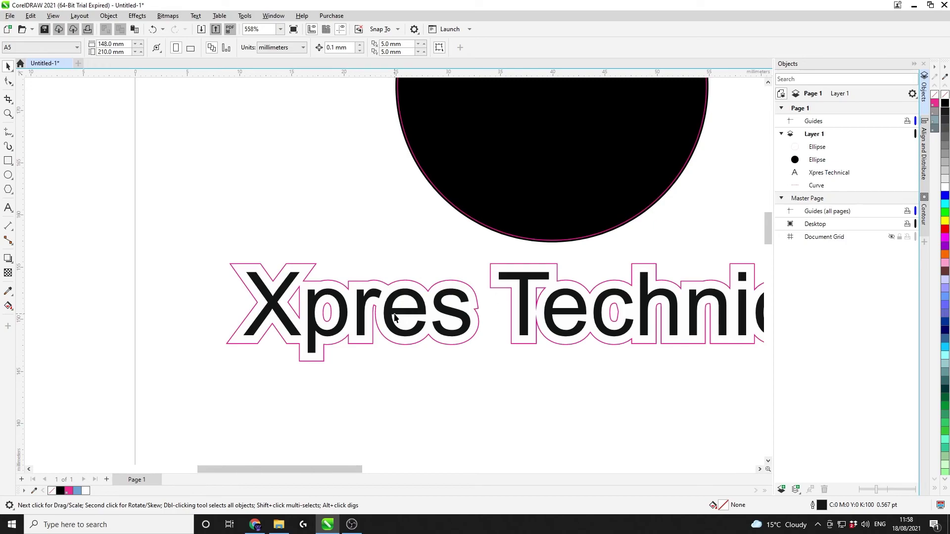
{"action": "scroll", "coordinate": [545, 326], "scroll_direction": "down", "scroll_amount": 5}
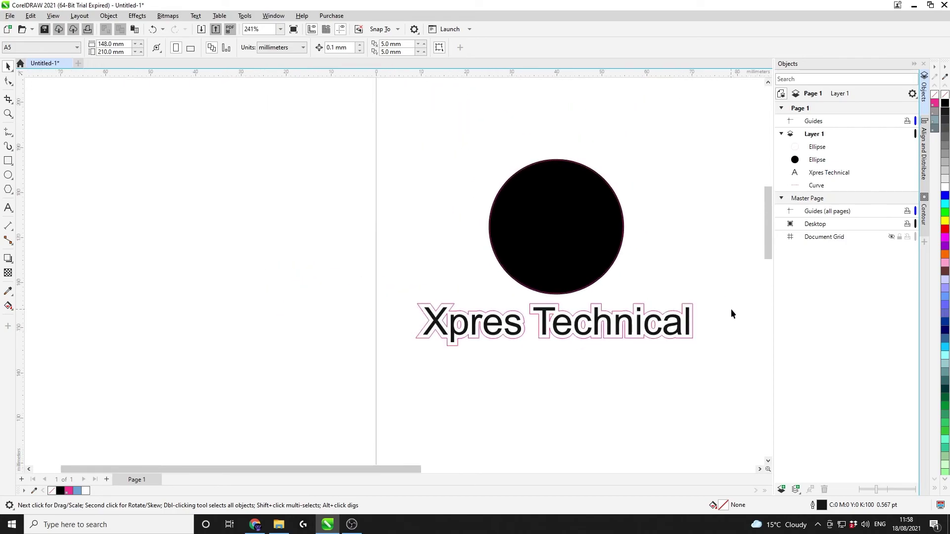